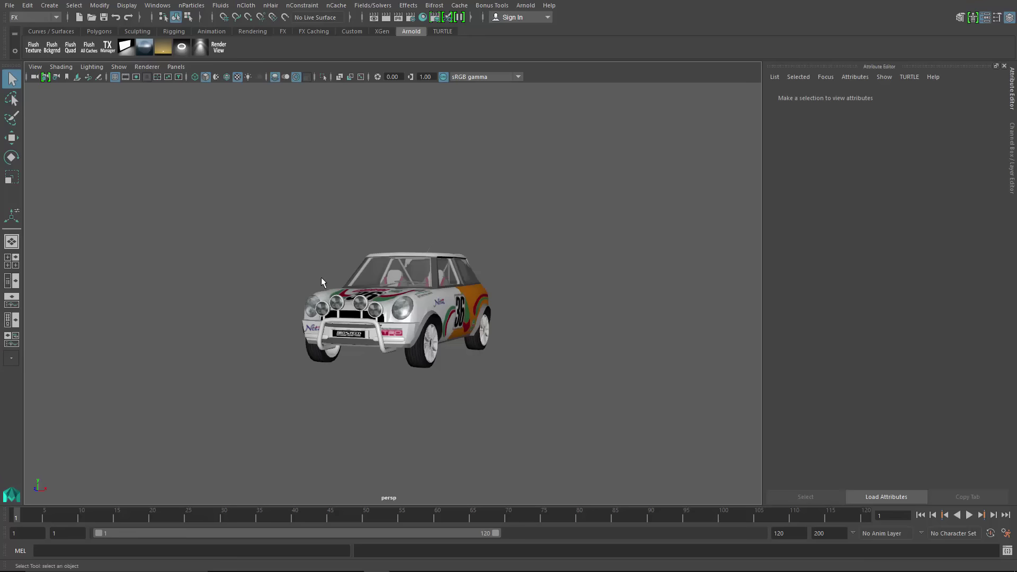
# - Marquee-select every piece of the number-86 rally car in the perspective view
pyautogui.keyDown('alt'); pyautogui.moveTo(392, 333); pyautogui.dragTo(438, 296); pyautogui.keyUp('alt')
pyautogui.moveTo(245, 197); pyautogui.dragTo(537, 364)
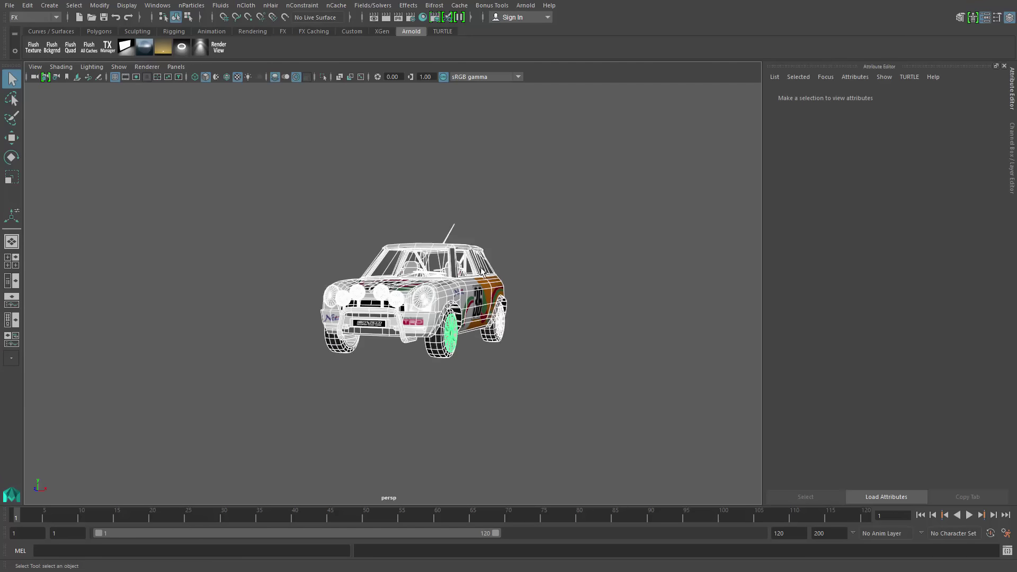
pyautogui.keyDown('alt'); pyautogui.moveTo(534, 294); pyautogui.dragTo(529, 286); pyautogui.keyUp('alt')
# - Turn the selected car pieces into a MASH network and frame the resulting linear strip
pyautogui.press('space')
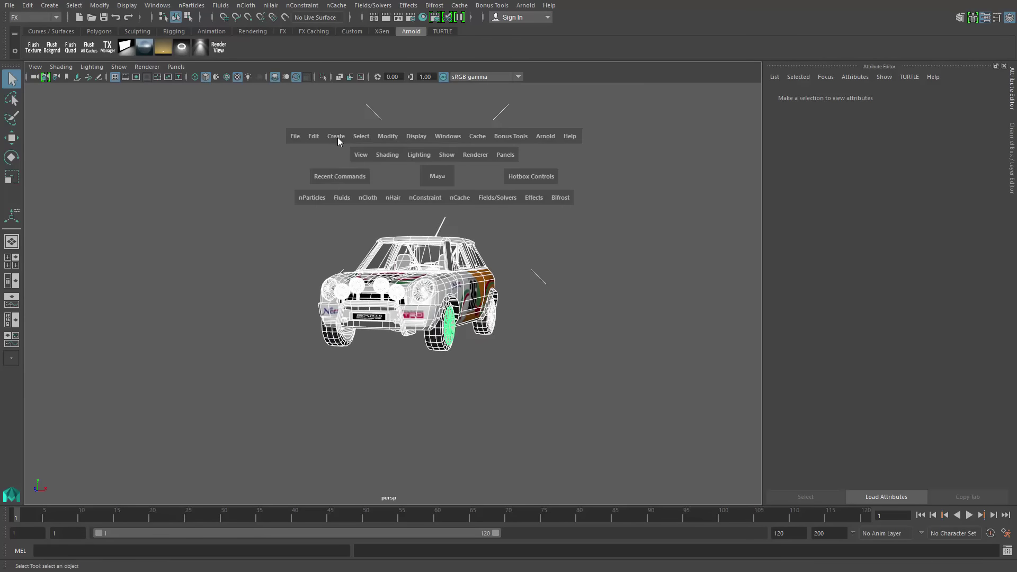
pyautogui.moveTo(338, 138); pyautogui.dragTo(553, 371)
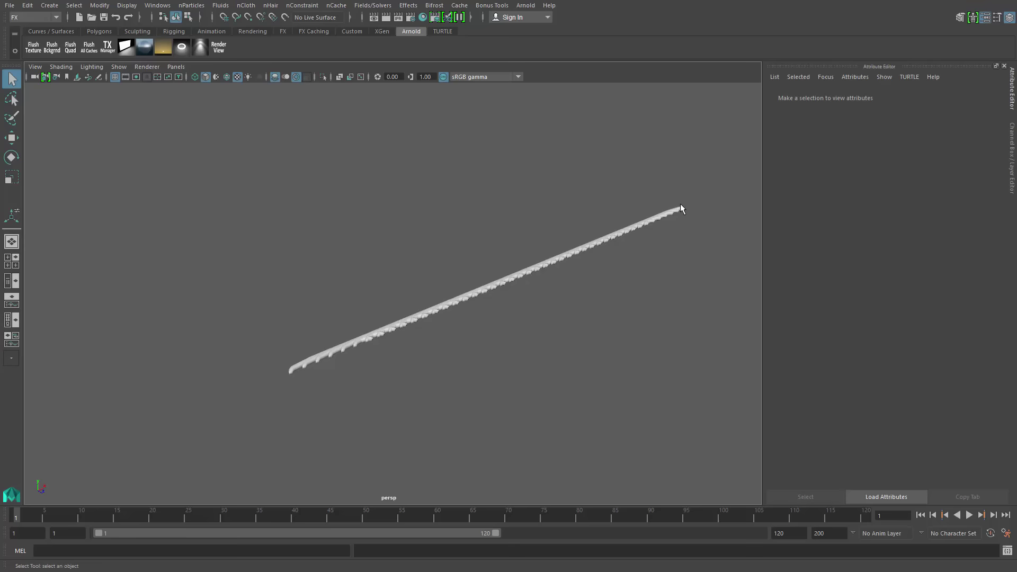
pyautogui.keyDown('alt'); pyautogui.moveTo(663, 253); pyautogui.dragTo(638, 237, button='middle'); pyautogui.keyUp('alt')
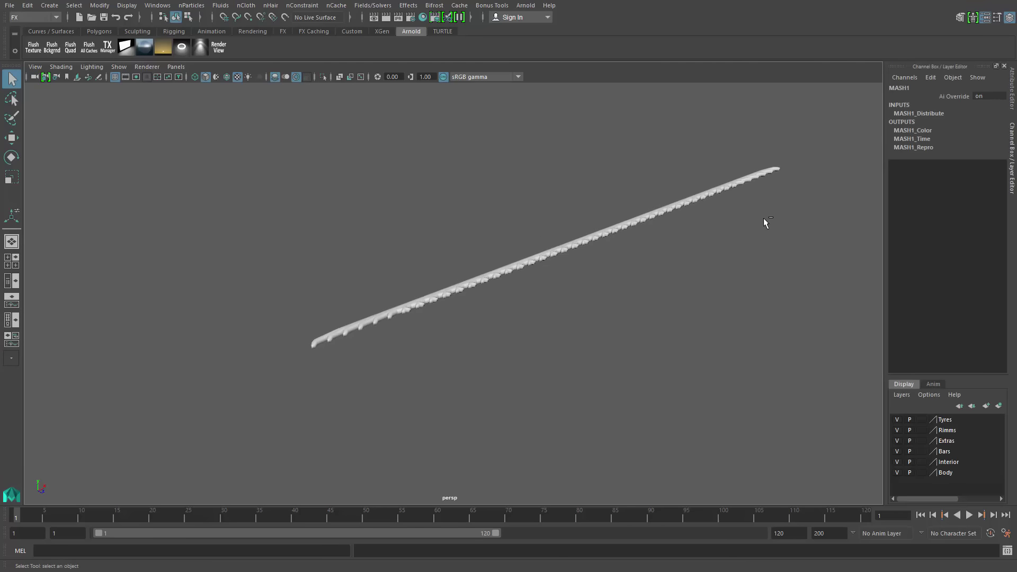
# - In the MASH1_Repro object list, move rear_lights up in the order
pyautogui.click(1001, 95)
pyautogui.click(972, 96)
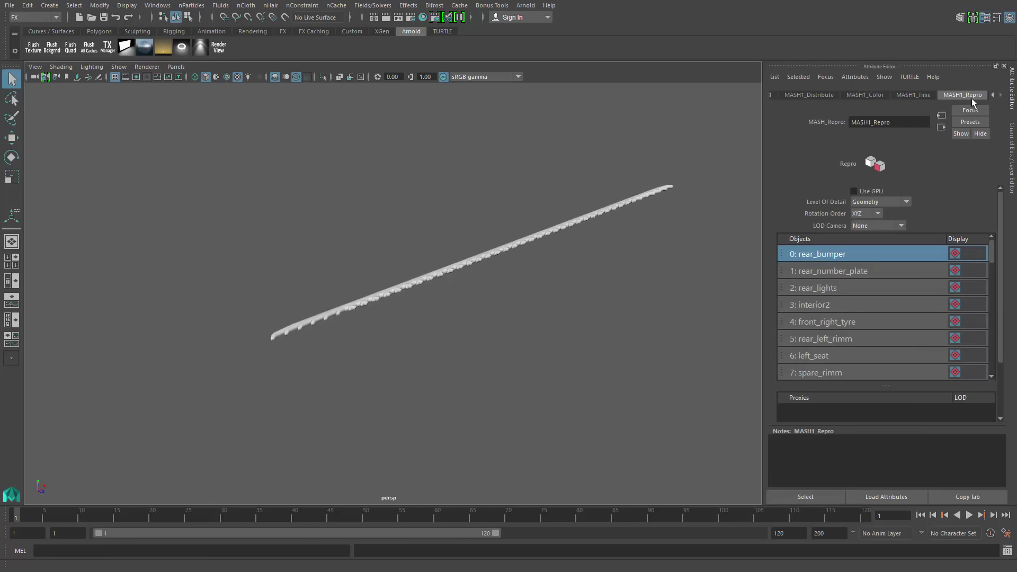
pyautogui.moveTo(993, 245); pyautogui.dragTo(907, 255)
pyautogui.moveTo(993, 247); pyautogui.dragTo(962, 239)
pyautogui.moveTo(810, 289)
pyautogui.mouseDown()
pyautogui.moveTo(802, 248)
pyautogui.moveTo(822, 294)
pyautogui.mouseUp()
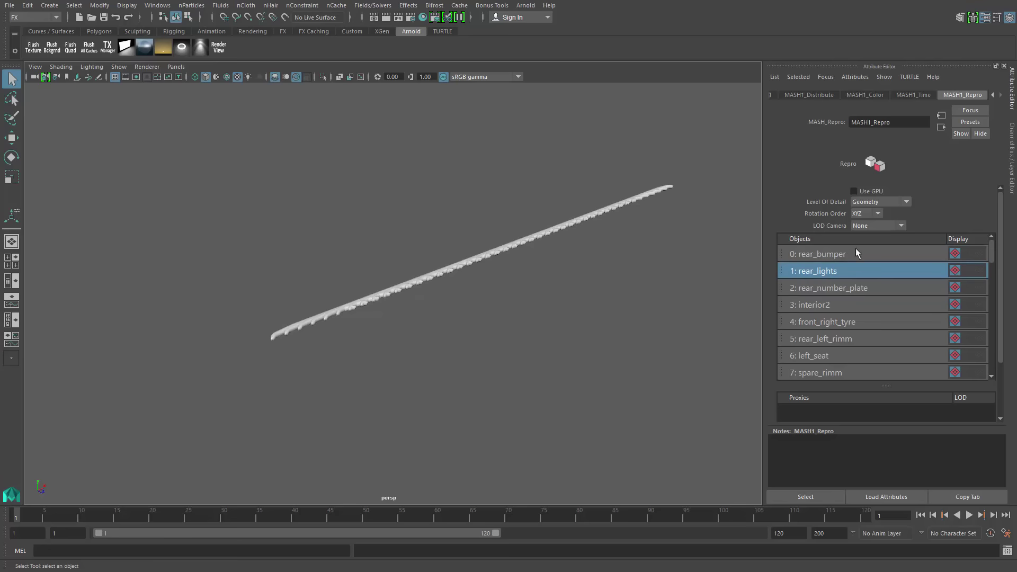
# - Level the strip in view and show the MASH1_Distribute settings (39 points, Linear)
pyautogui.keyDown('alt'); pyautogui.moveTo(647, 313); pyautogui.dragTo(712, 177); pyautogui.keyUp('alt')
pyautogui.scroll(-2, 624, 307)
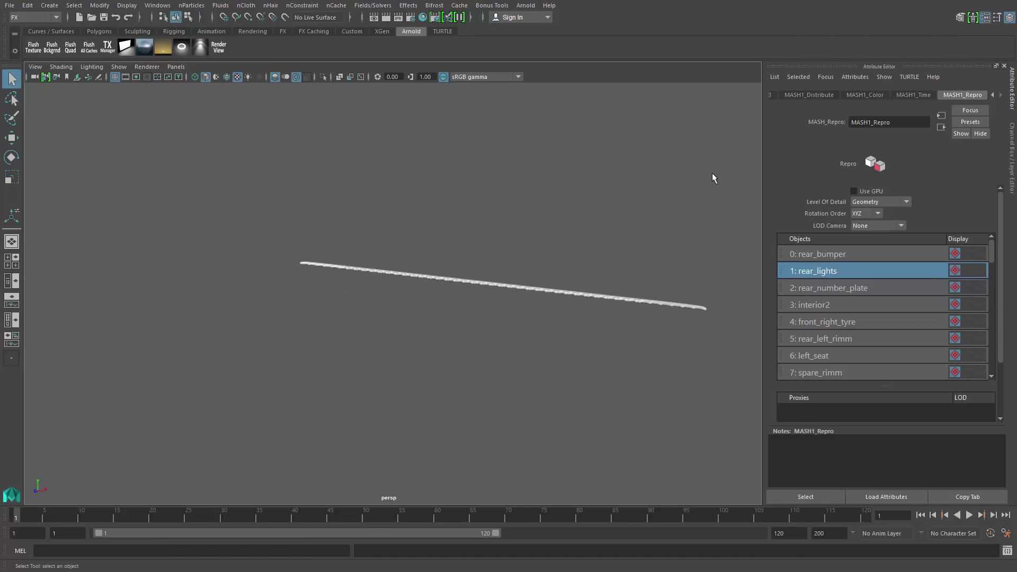
pyautogui.click(777, 95)
pyautogui.click(838, 96)
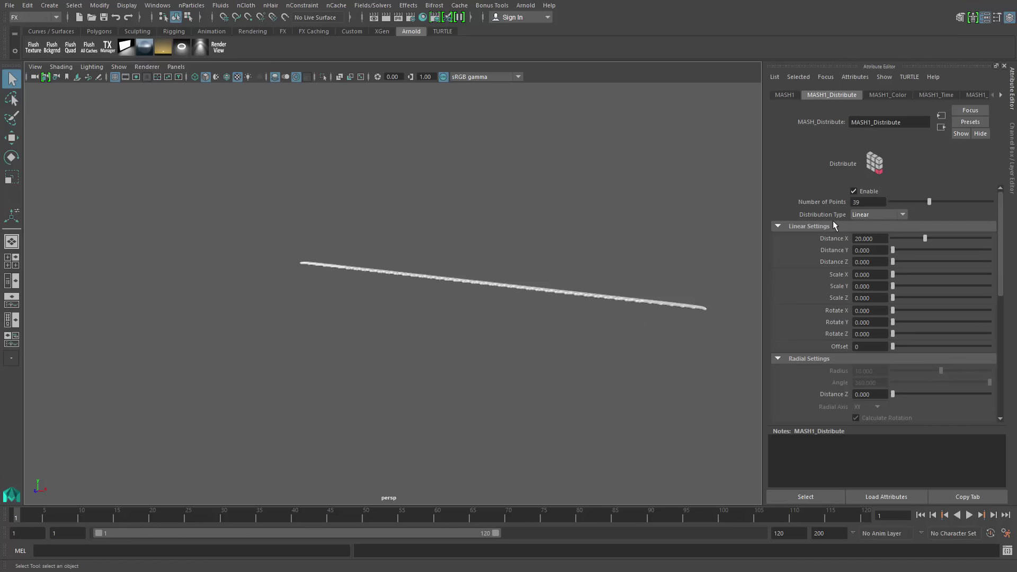
# - Change MASH1_Distribute's Distribution Type from Linear to Initial State and frame the cluster
pyautogui.click(892, 215)
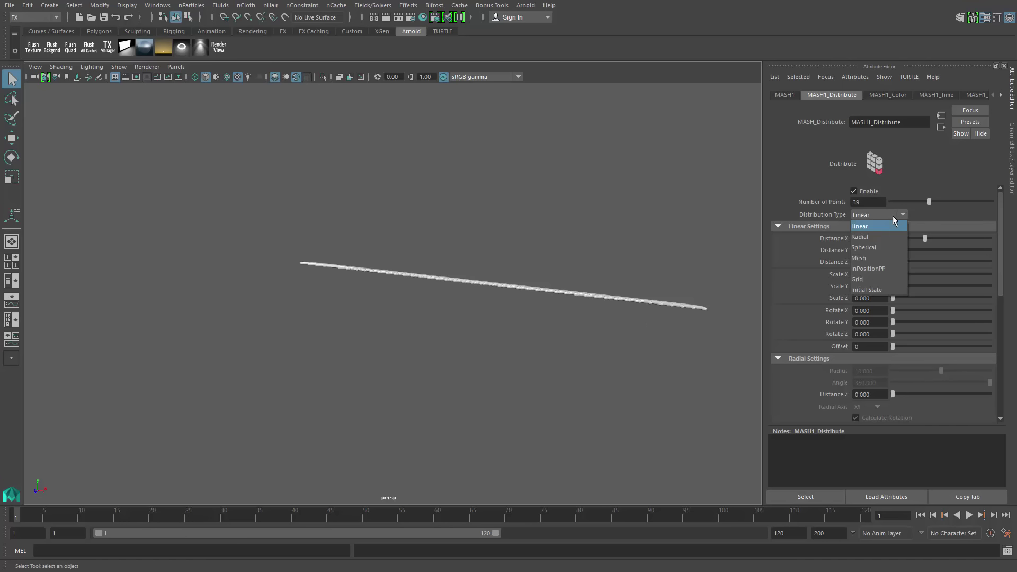
pyautogui.click(895, 291)
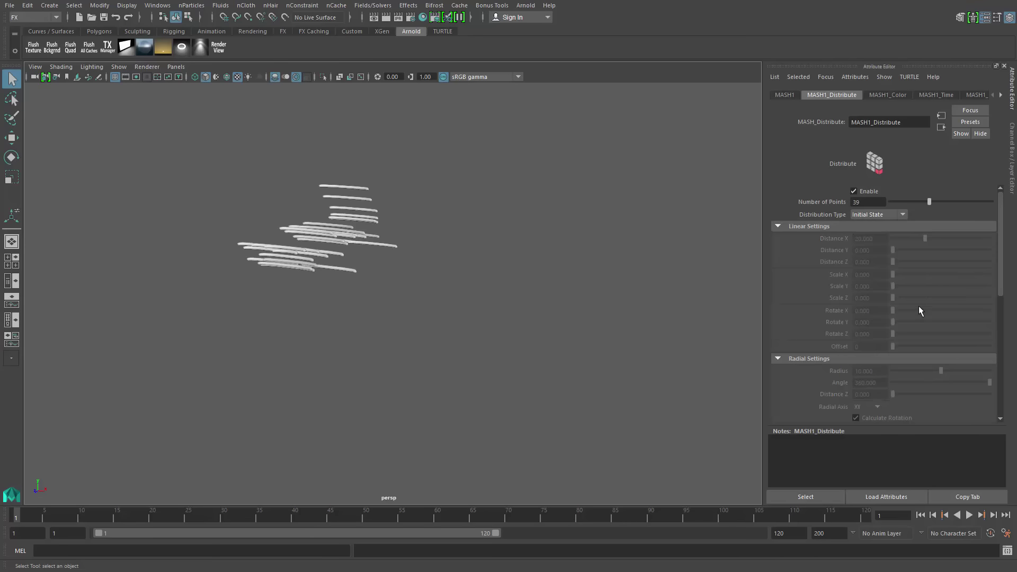
pyautogui.keyDown('alt'); pyautogui.moveTo(514, 253); pyautogui.dragTo(605, 263); pyautogui.keyUp('alt')
pyautogui.keyDown('alt'); pyautogui.moveTo(422, 359); pyautogui.dragTo(370, 366); pyautogui.keyUp('alt')
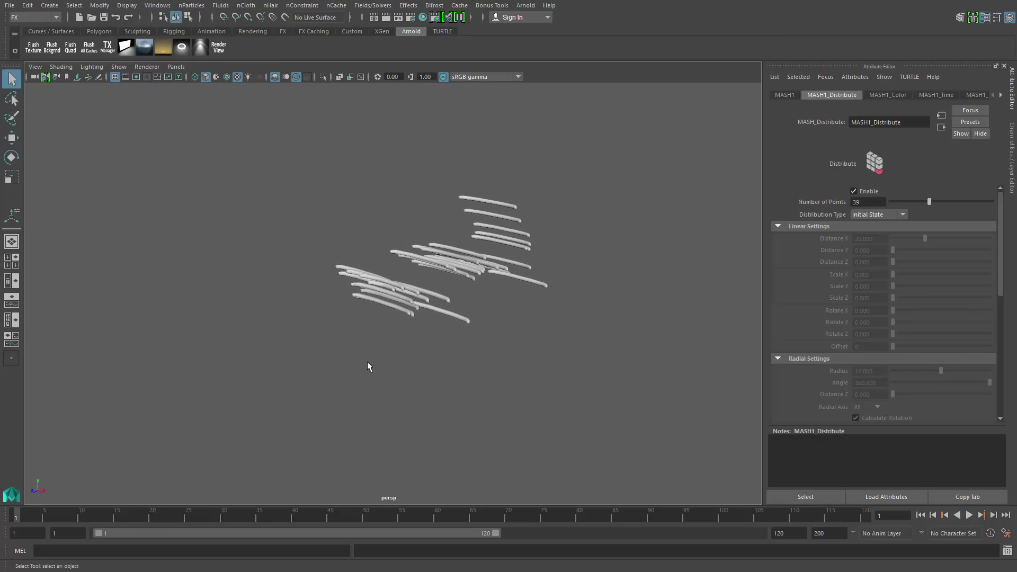
# - Add an ID node to MASH1 so the pieces reassemble into the complete car
pyautogui.click(784, 95)
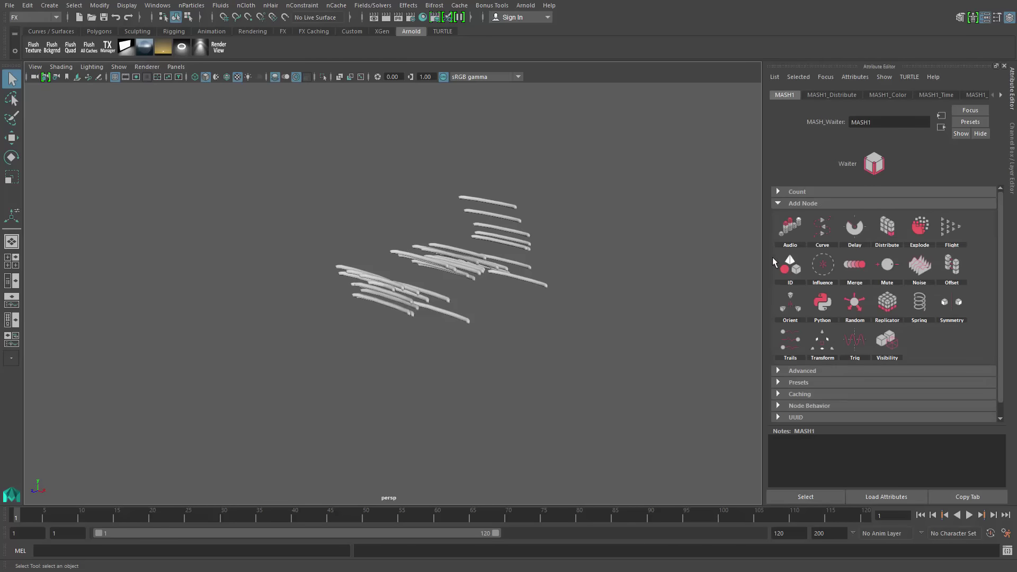
pyautogui.rightClick(786, 266)
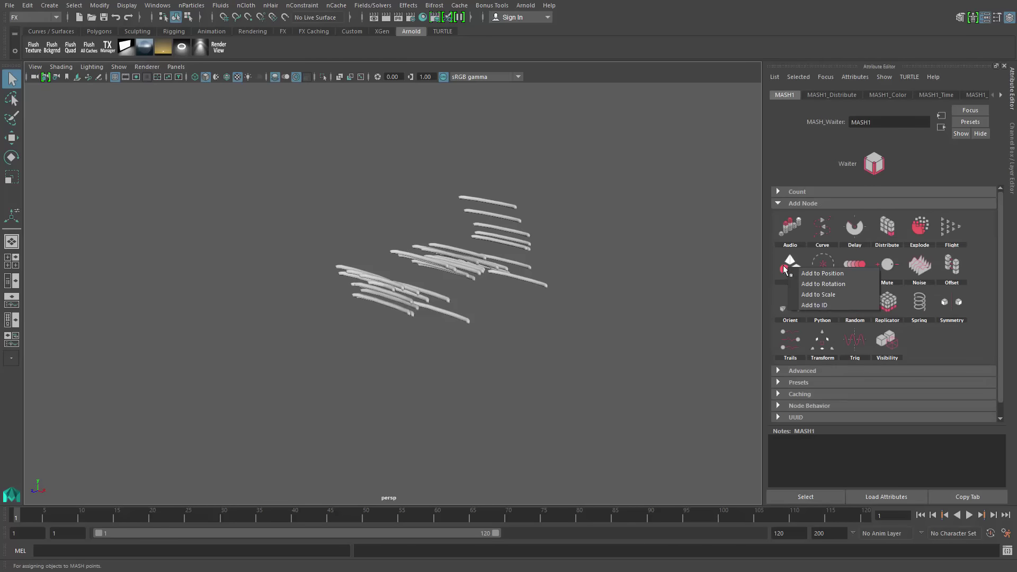
pyautogui.click(840, 305)
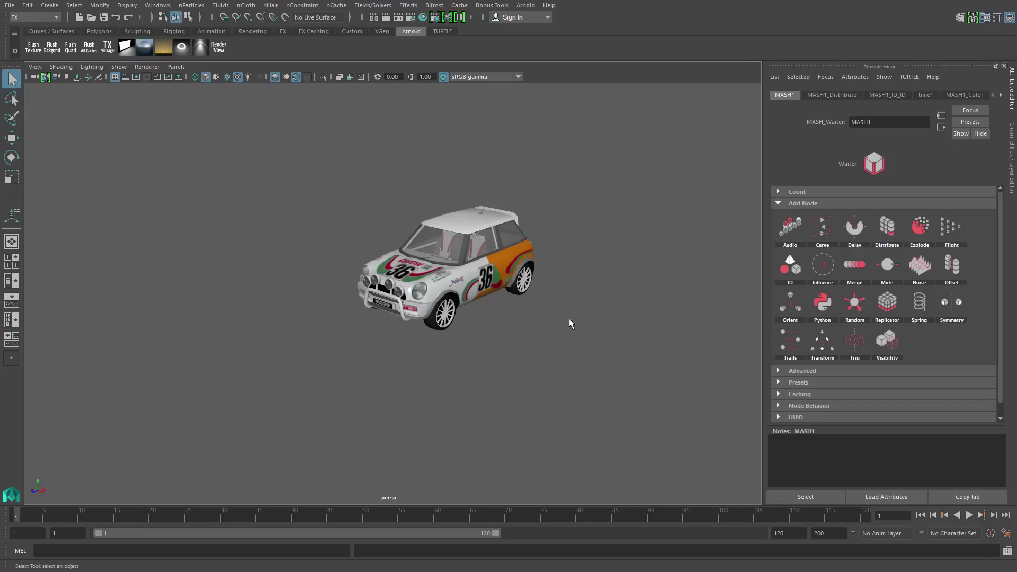
pyautogui.keyDown('alt'); pyautogui.moveTo(567, 320); pyautogui.dragTo(602, 336); pyautogui.keyUp('alt')
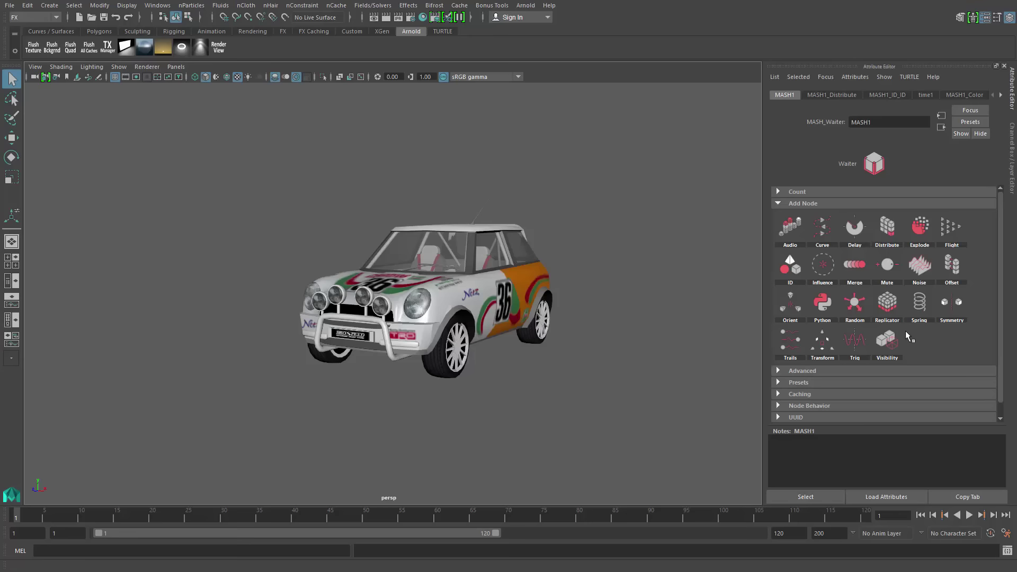
pyautogui.keyDown('alt'); pyautogui.moveTo(757, 251); pyautogui.dragTo(577, 318); pyautogui.keyUp('alt')
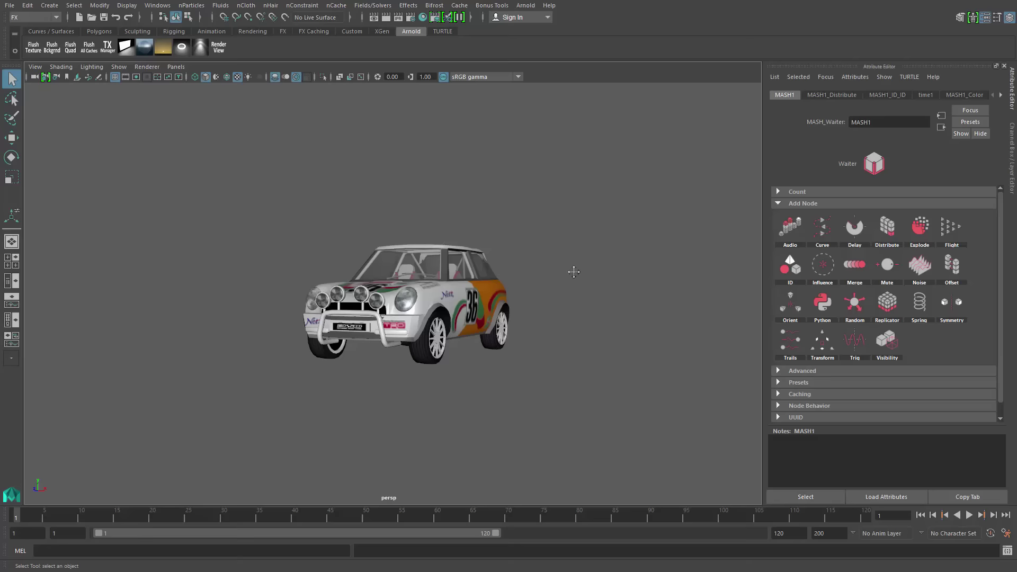
pyautogui.keyDown('alt'); pyautogui.moveTo(572, 272); pyautogui.dragTo(421, 345); pyautogui.keyUp('alt')
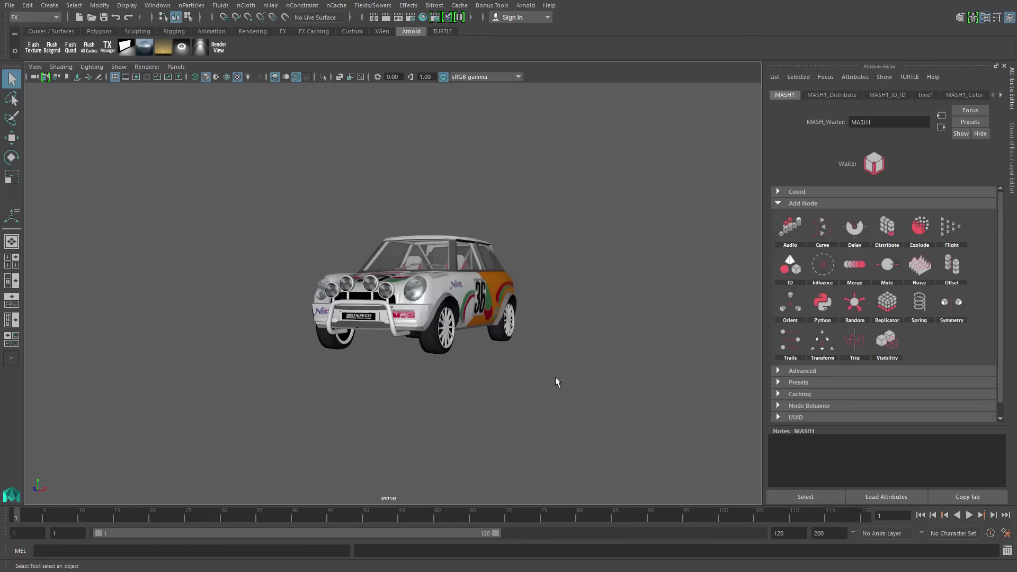
pyautogui.keyDown('alt'); pyautogui.moveTo(555, 376); pyautogui.dragTo(547, 328); pyautogui.keyUp('alt')
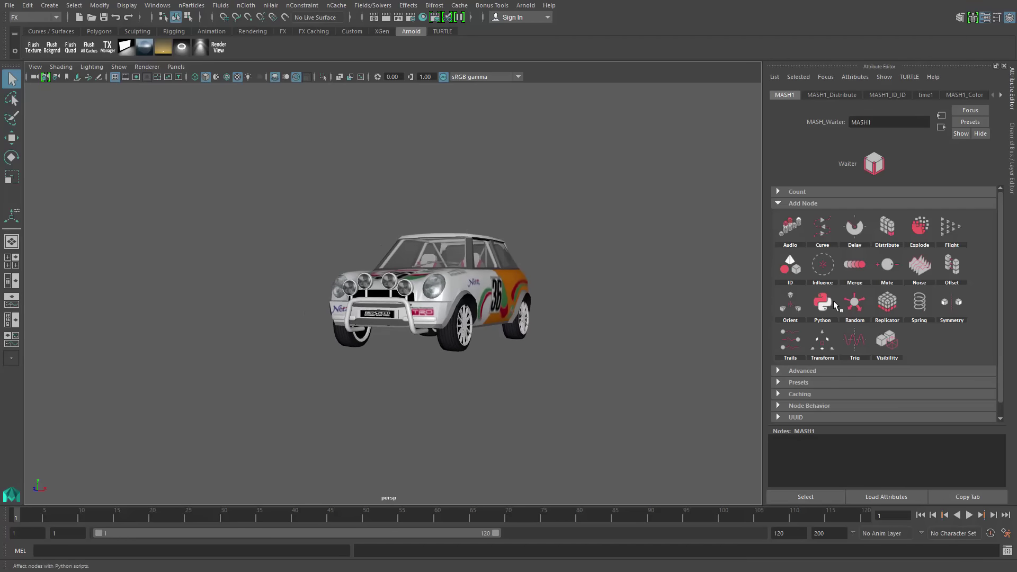
# - Add a Random node to MASH1's position and open MASH1_Random_Pos
pyautogui.click(851, 306)
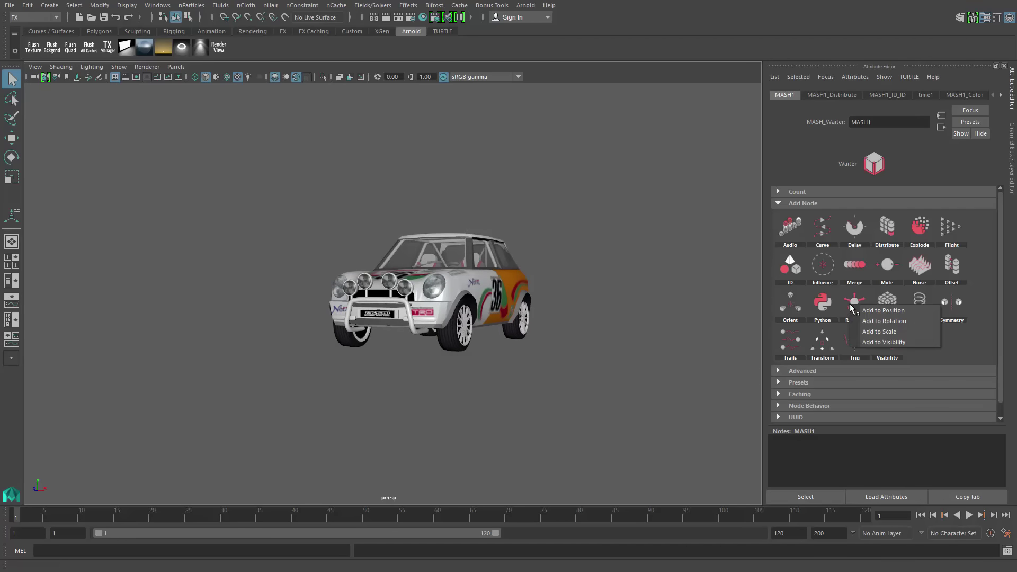
pyautogui.click(889, 310)
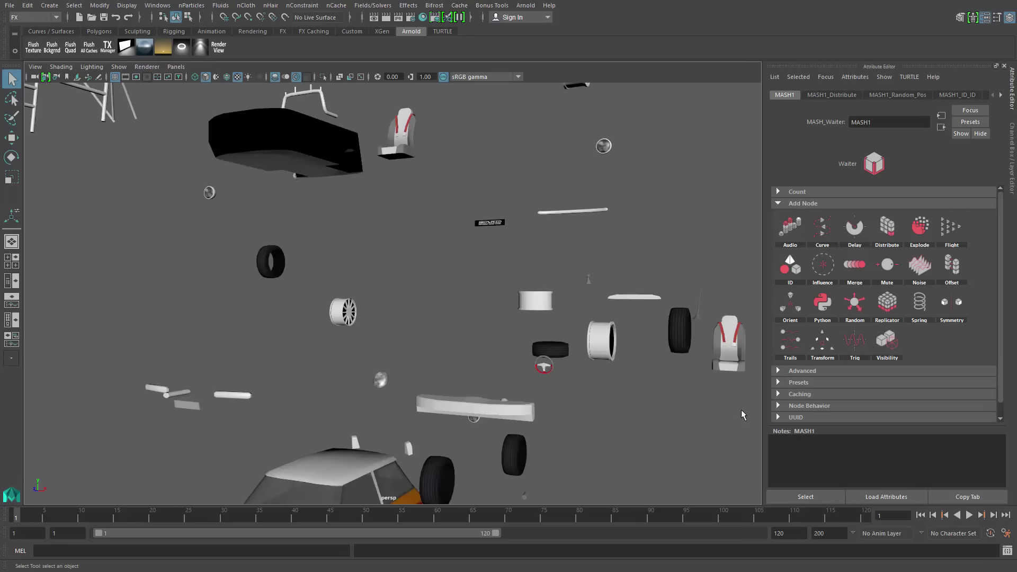
pyautogui.click(903, 95)
# - Set MASH1_Random_Pos Minimum Number to -100 and Maximum Number to 100
pyautogui.moveTo(939, 256); pyautogui.dragTo(969, 267)
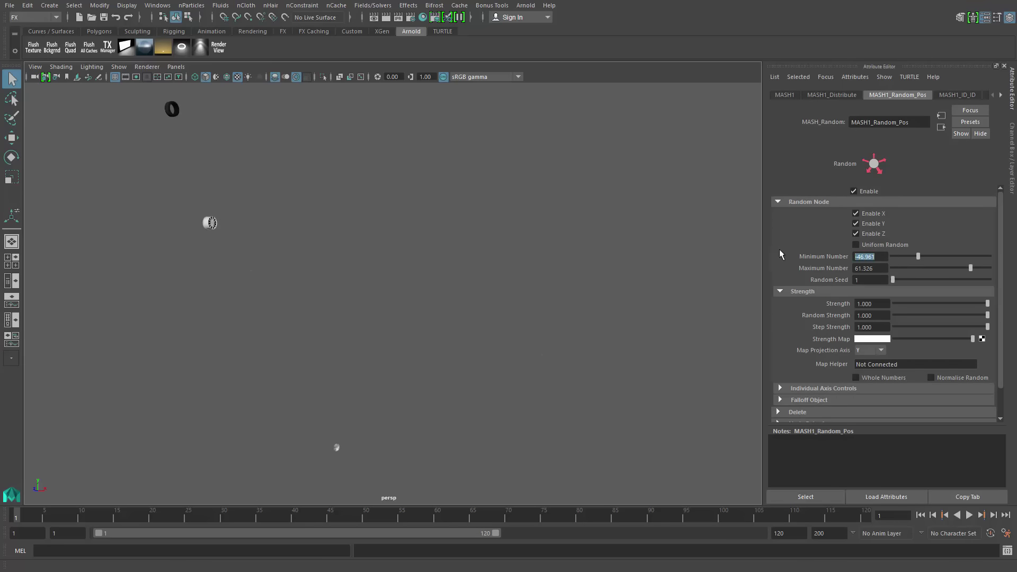
pyautogui.write('-100')
pyautogui.press('Tab')
pyautogui.write('100')
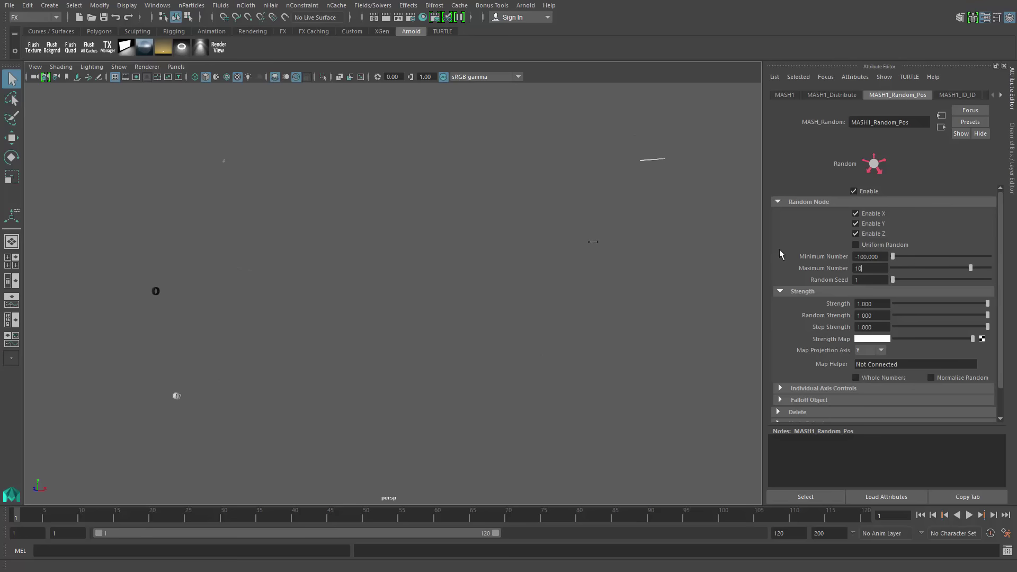
pyautogui.press('Return')
pyautogui.keyDown('alt'); pyautogui.moveTo(551, 308); pyautogui.dragTo(544, 311, button='middle'); pyautogui.keyUp('alt')
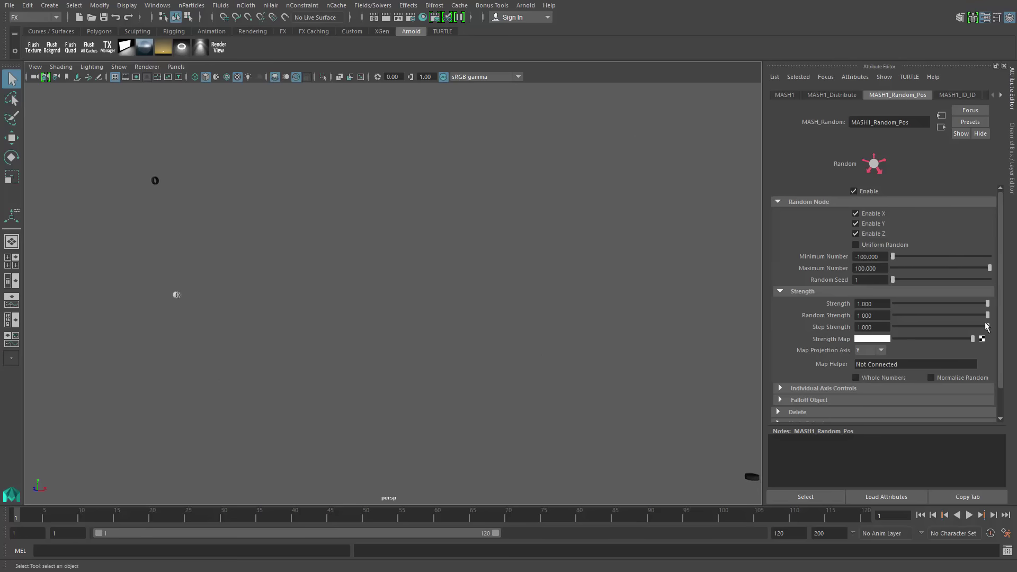
pyautogui.moveTo(987, 313)
pyautogui.mouseDown()
pyautogui.moveTo(889, 312)
pyautogui.moveTo(1008, 318)
pyautogui.moveTo(867, 311)
pyautogui.moveTo(988, 315)
pyautogui.mouseUp()
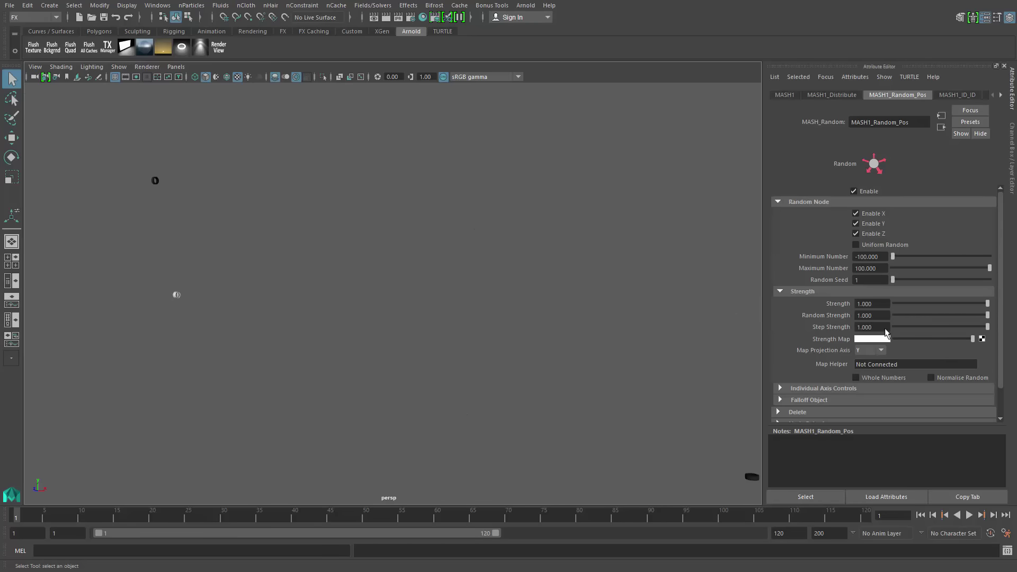
# - Key Random Strength at 1 on frame 1 and 0 on frame 30
pyautogui.rightClick(834, 317)
pyautogui.click(858, 329)
pyautogui.click(225, 515)
pyautogui.doubleClick(863, 317)
pyautogui.write('0')
pyautogui.press('Return')
pyautogui.rightClick(863, 316)
pyautogui.click(853, 326)
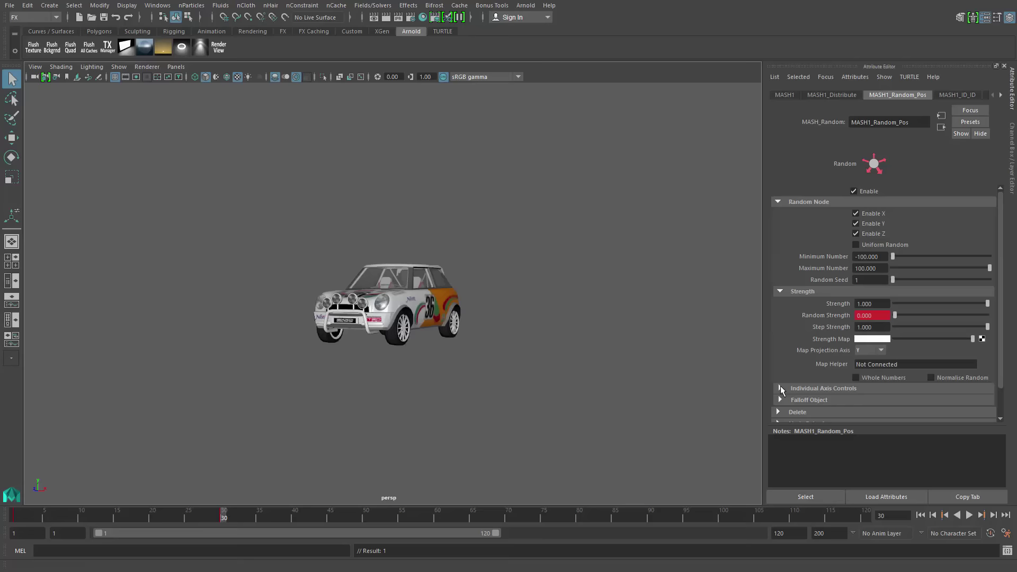
# - Play back the assembly, raise Random Strength back to 1, and rewind the timeline
pyautogui.click(968, 515)
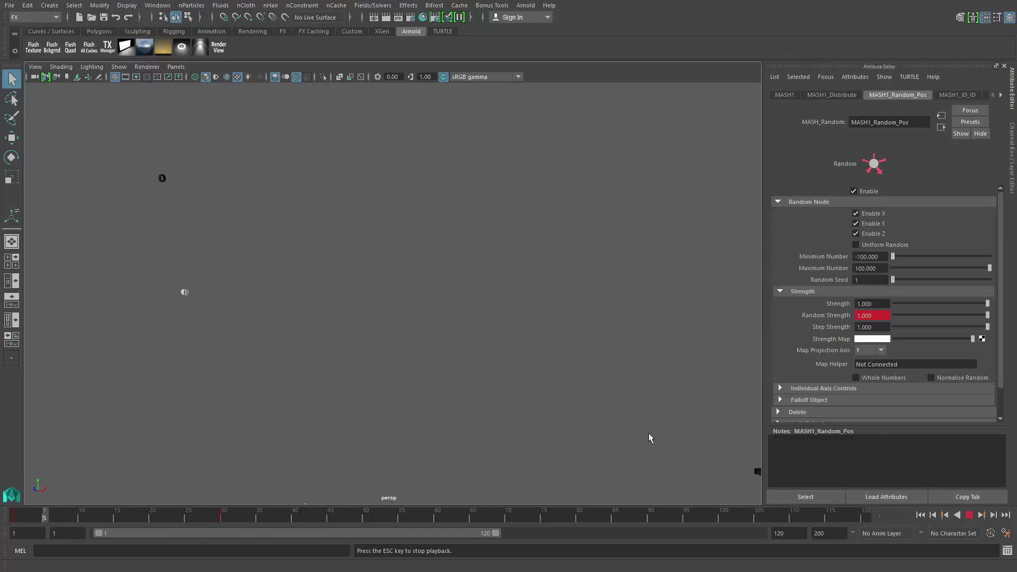
pyautogui.click(970, 516)
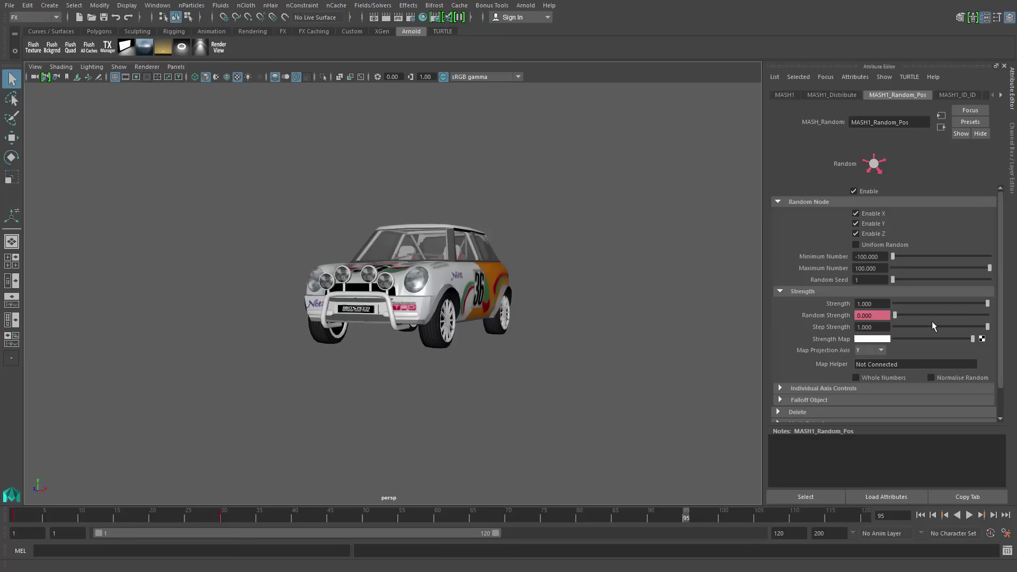
pyautogui.moveTo(894, 316); pyautogui.dragTo(1001, 325)
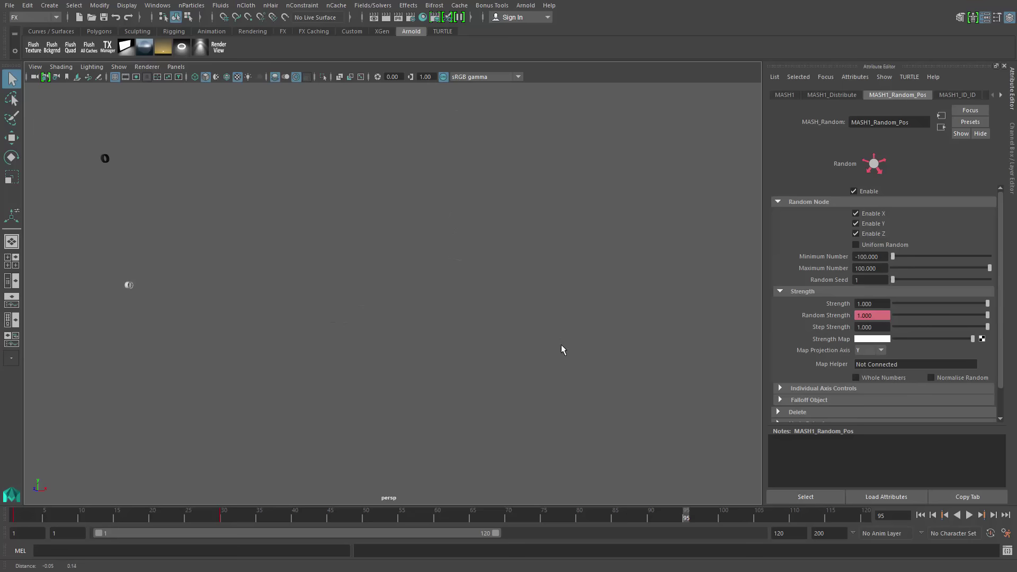
pyautogui.keyDown('alt'); pyautogui.moveTo(560, 344); pyautogui.dragTo(686, 352); pyautogui.keyUp('alt')
pyautogui.click(920, 515)
# - Add a Spring node to MASH1 and play back to watch the parts bounce together
pyautogui.click(785, 94)
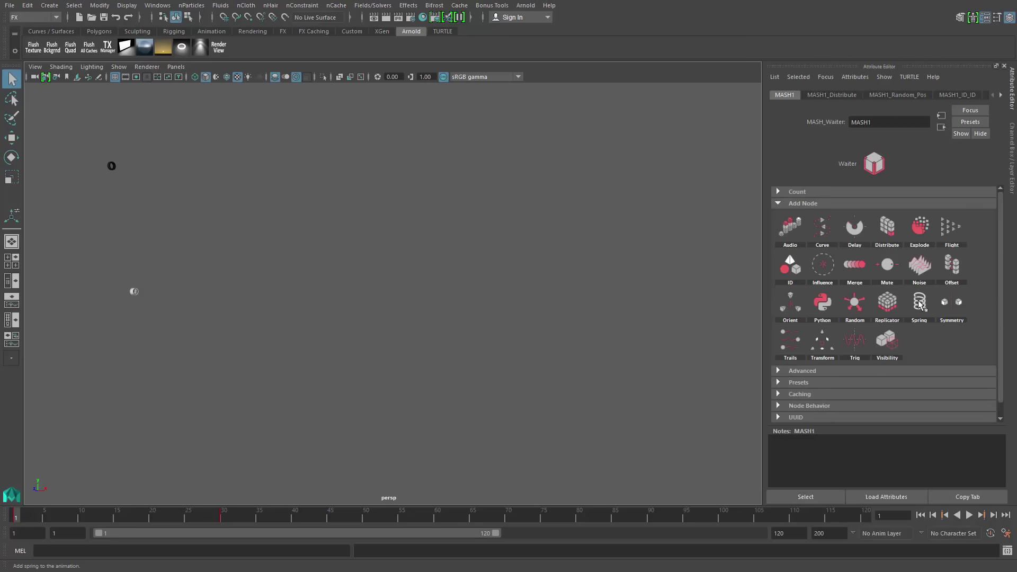
pyautogui.click(919, 303)
pyautogui.click(969, 515)
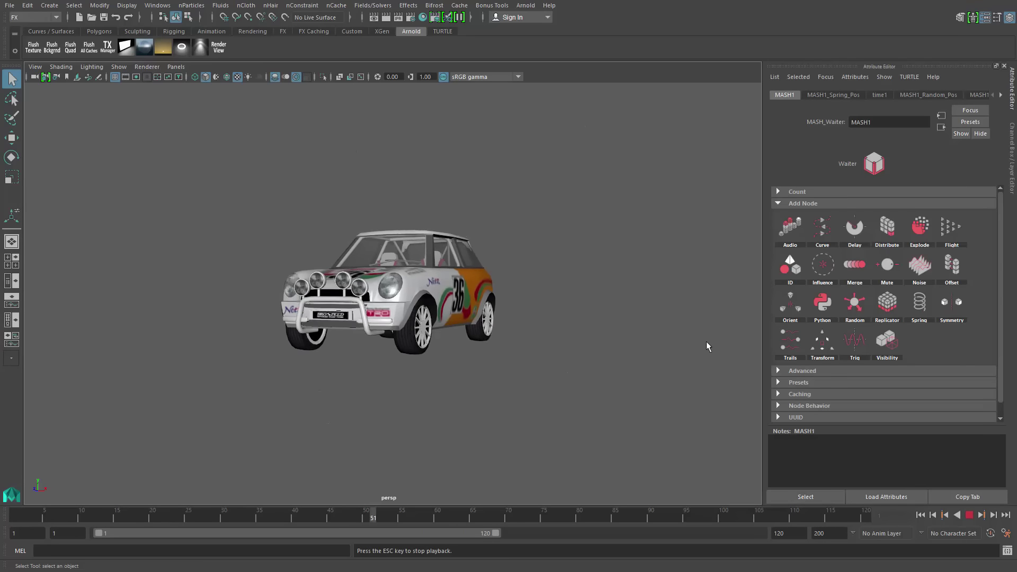
pyautogui.moveTo(595, 300)
pyautogui.keyDown('alt'); pyautogui.mouseDown(button='middle')
pyautogui.moveTo(613, 304)
pyautogui.moveTo(605, 287)
pyautogui.mouseUp(button='middle'); pyautogui.keyUp('alt')
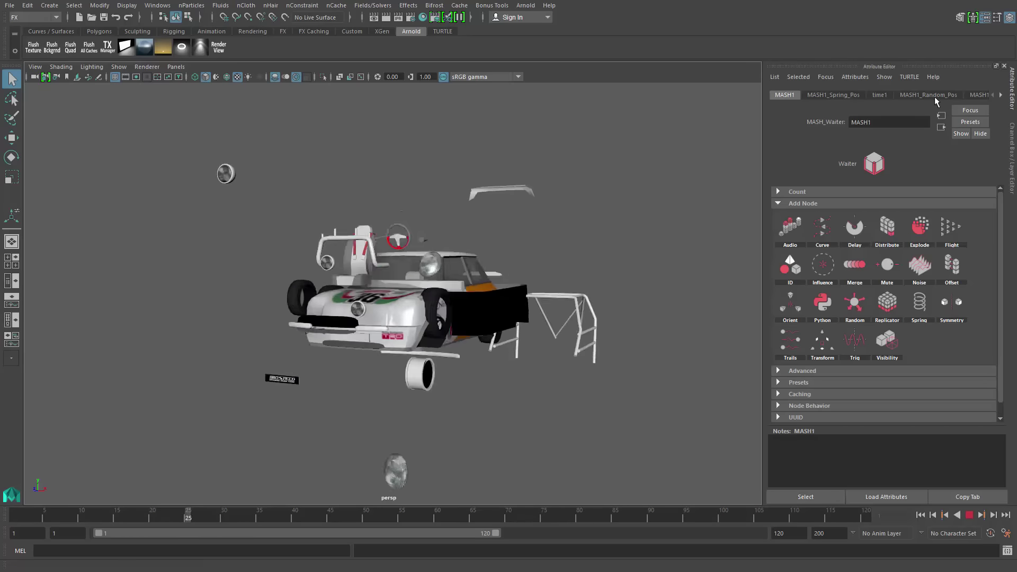
# - In MASH1_Random_Pos, disable Enable X and Enable Z, leaving only Y randomised
pyautogui.click(933, 96)
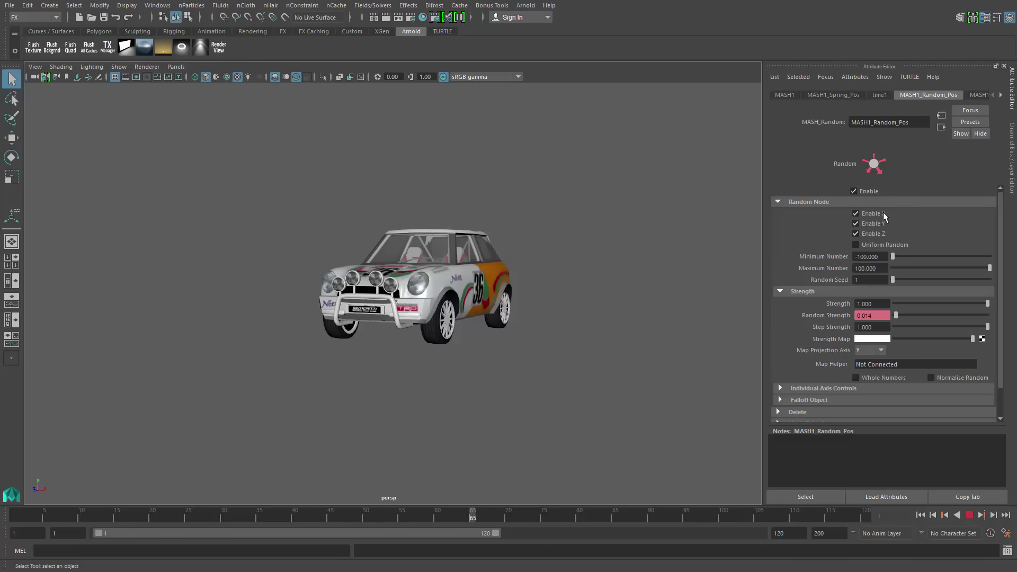
pyautogui.click(863, 224)
pyautogui.click(866, 236)
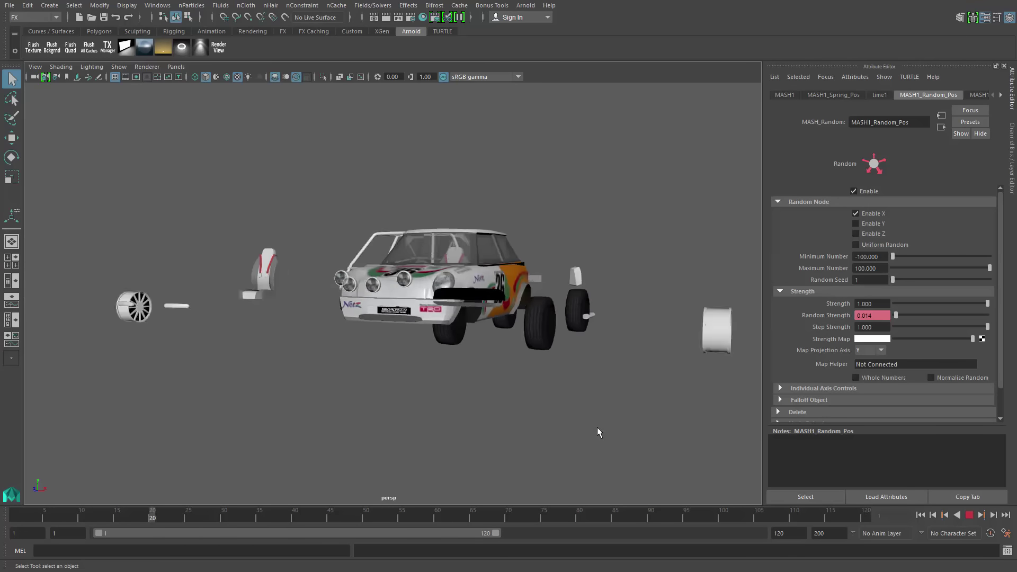
pyautogui.click(857, 224)
pyautogui.click(857, 214)
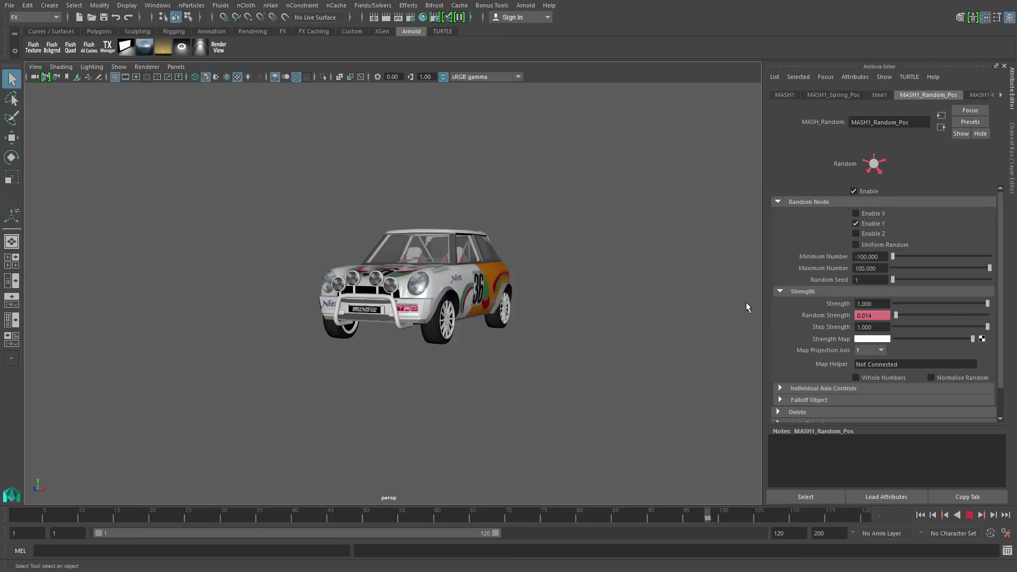